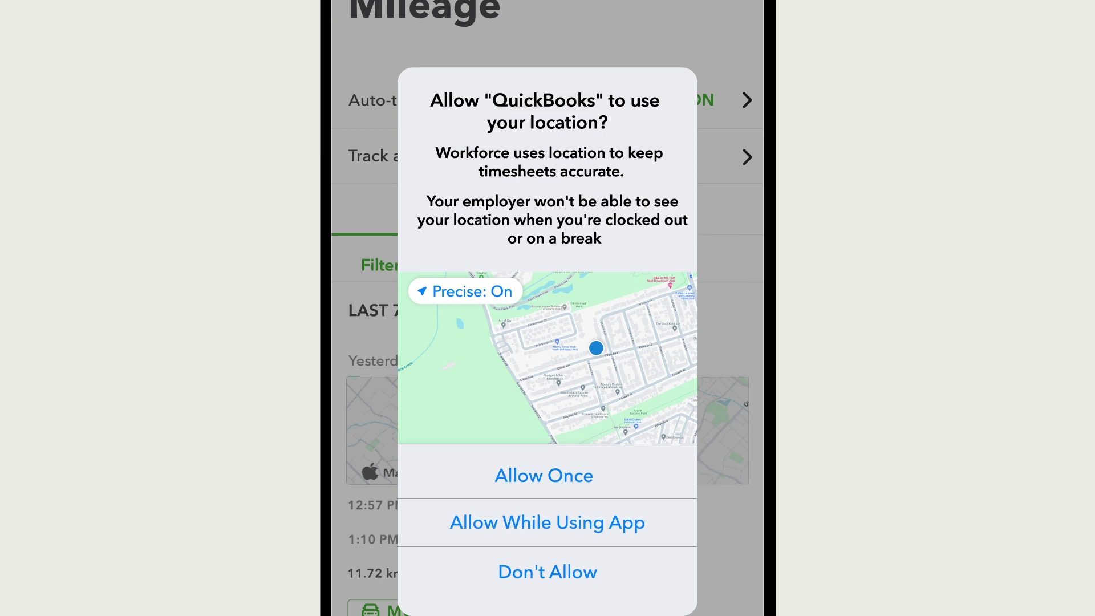
# Allow location access only while using the app, and swipe a yesterday trip to preview its Business option
pyautogui.click(545, 522)
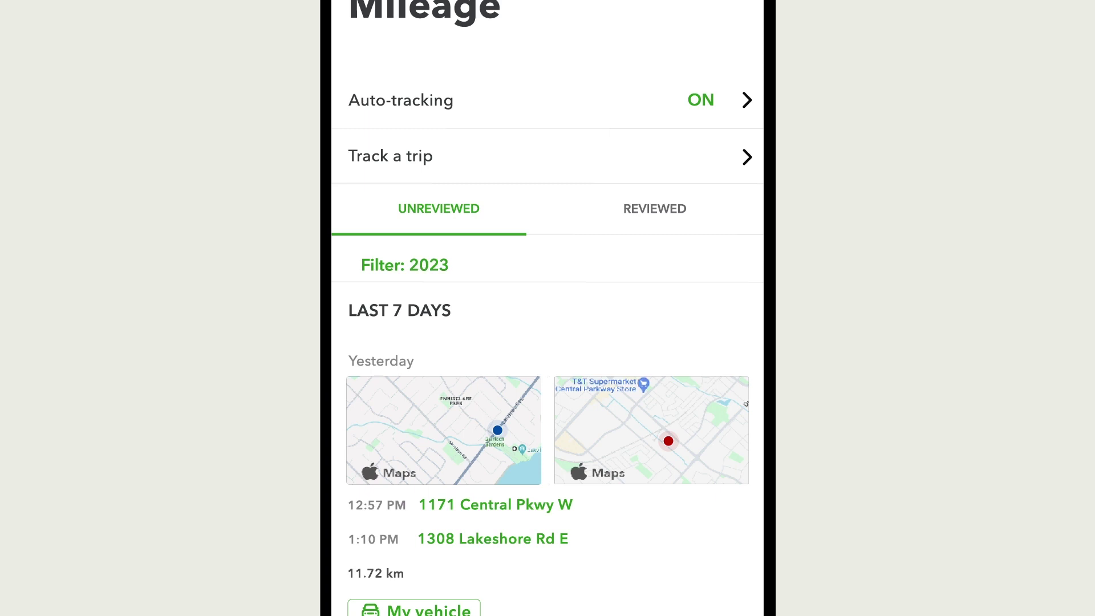
pyautogui.scroll(-3, 547, 342)
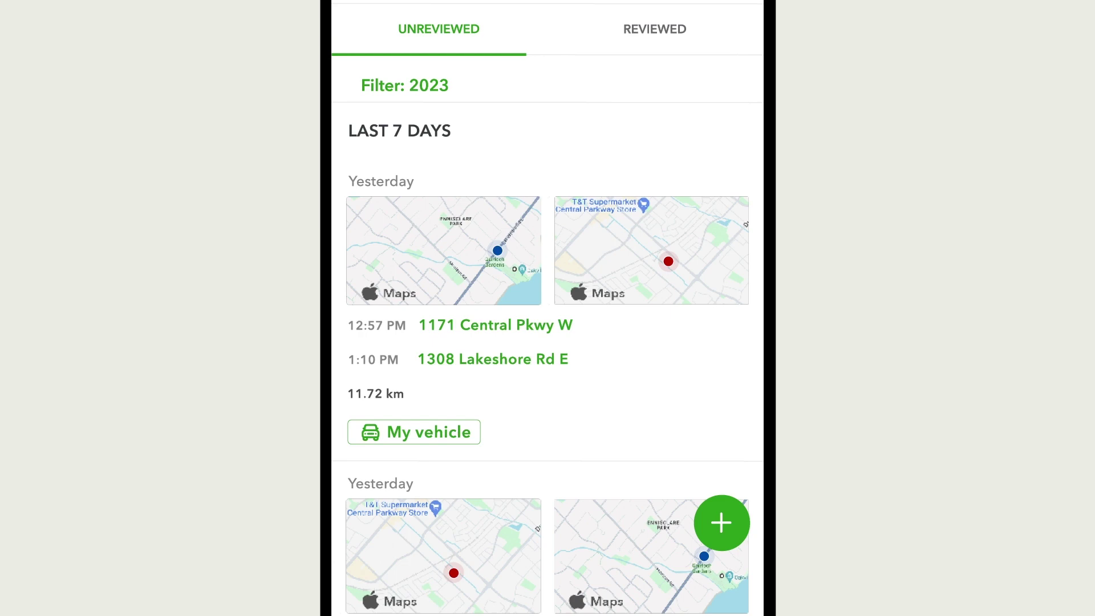
pyautogui.moveTo(677, 269); pyautogui.dragTo(454, 268)
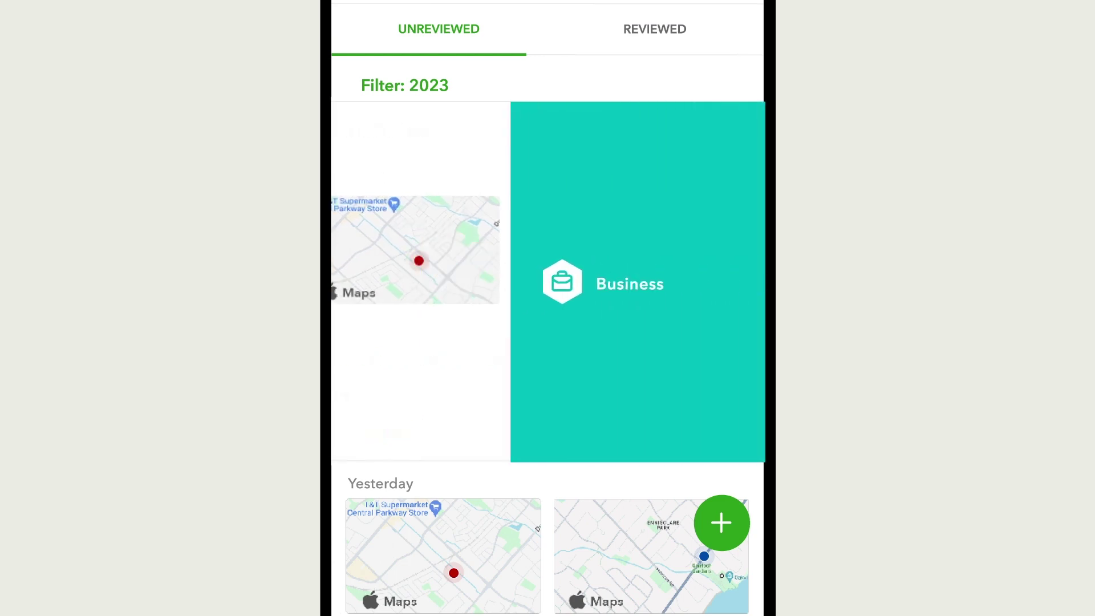
pyautogui.moveTo(394, 269); pyautogui.dragTo(601, 270)
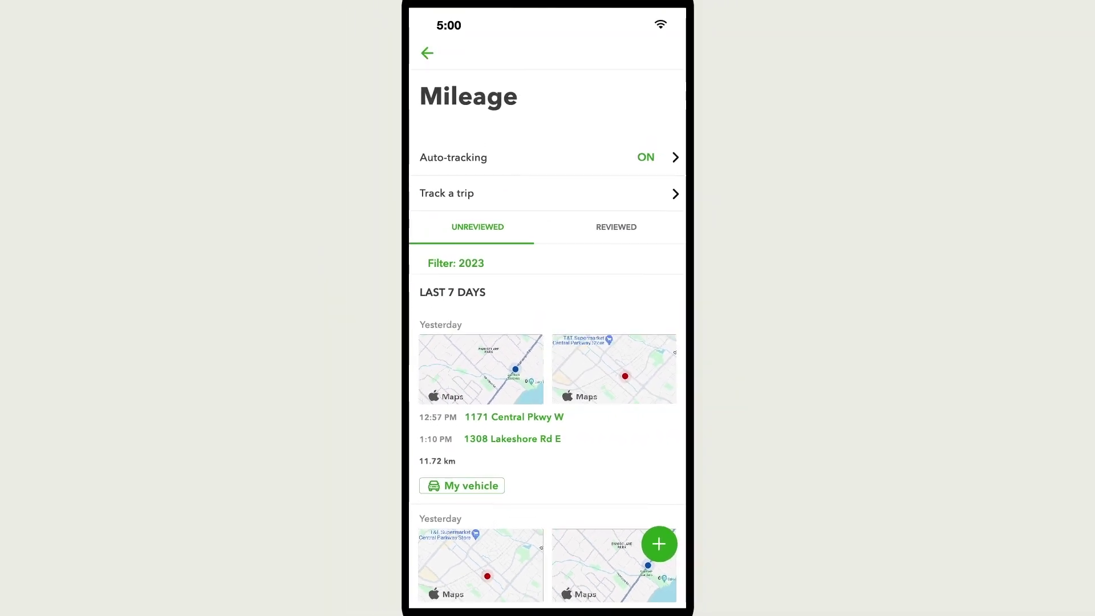
# Review the Mileage Troubleshooting checklist in settings, then back out toward the Menu
pyautogui.click(427, 53)
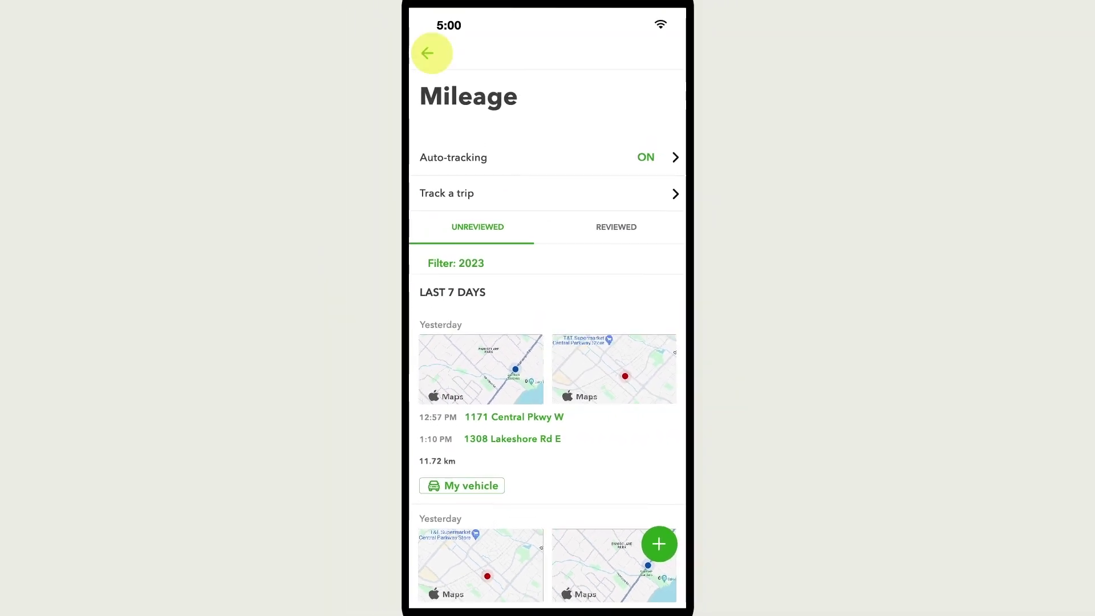
pyautogui.click(432, 53)
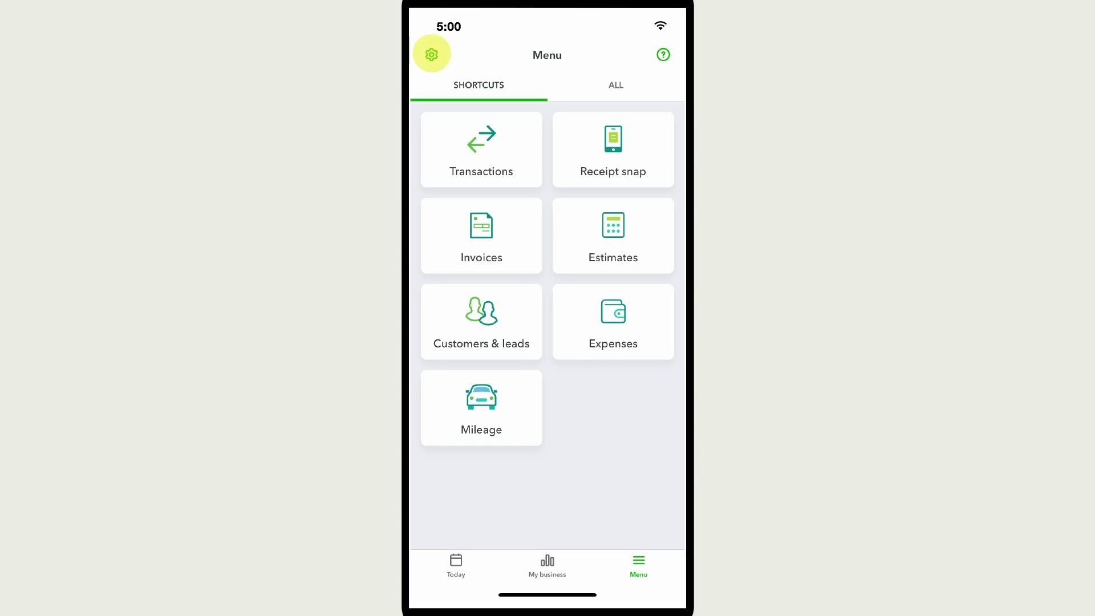
pyautogui.click(448, 255)
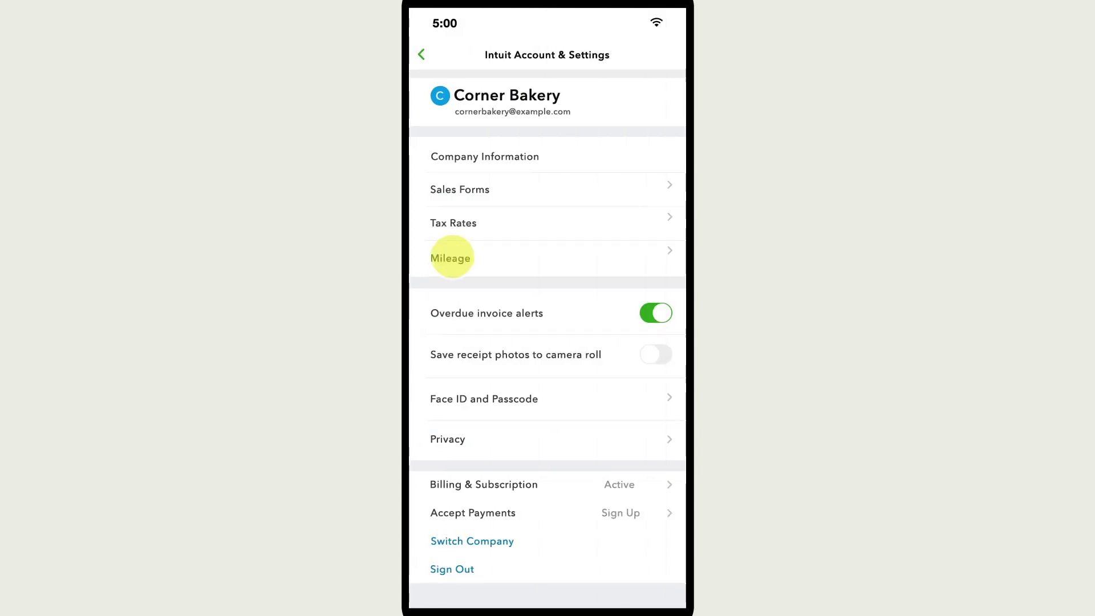
pyautogui.click(453, 142)
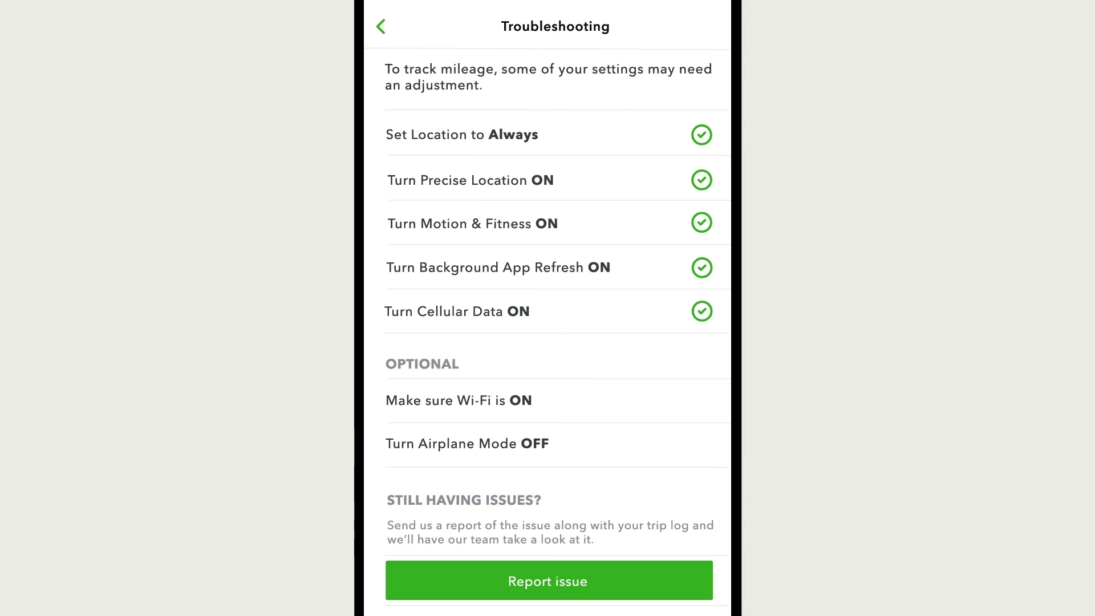
pyautogui.click(381, 27)
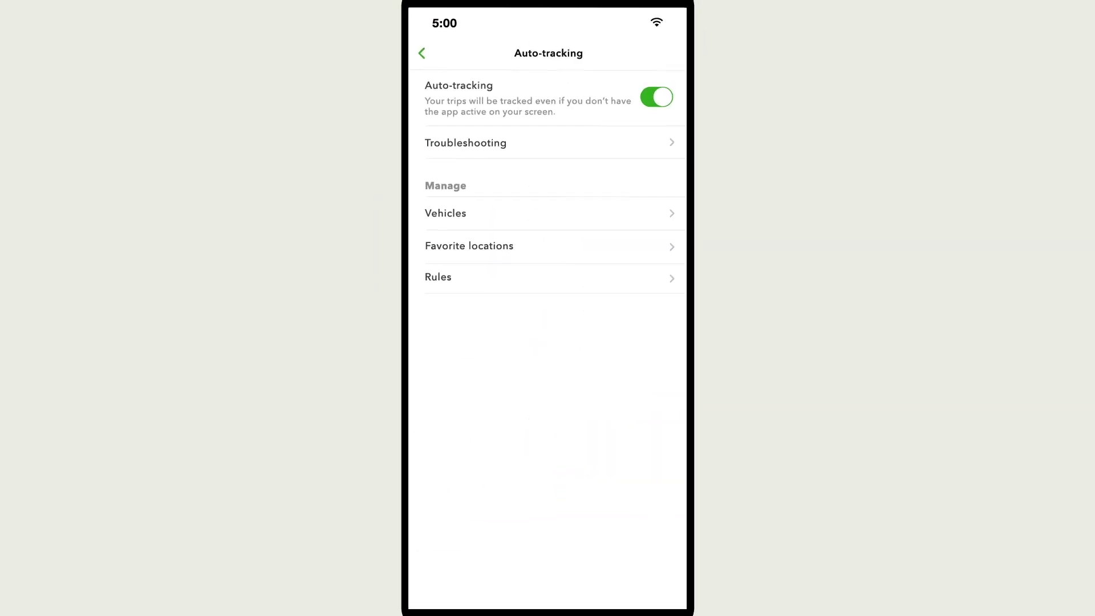
pyautogui.click(424, 51)
# Add a Ford Escape under Mileage, mark it as the primary vehicle, and save
pyautogui.click(421, 54)
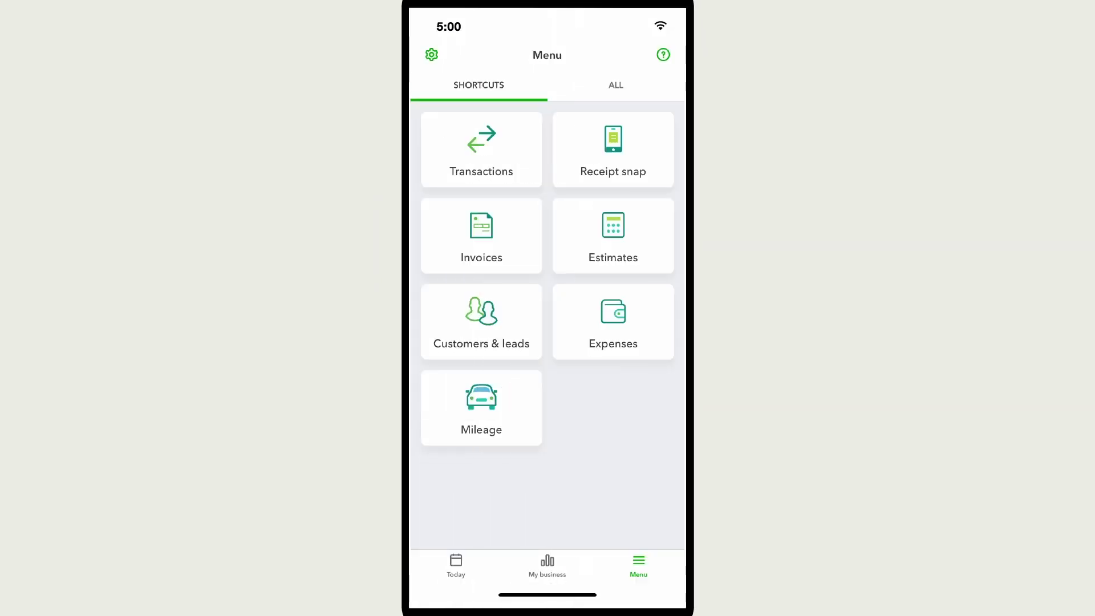
pyautogui.click(481, 399)
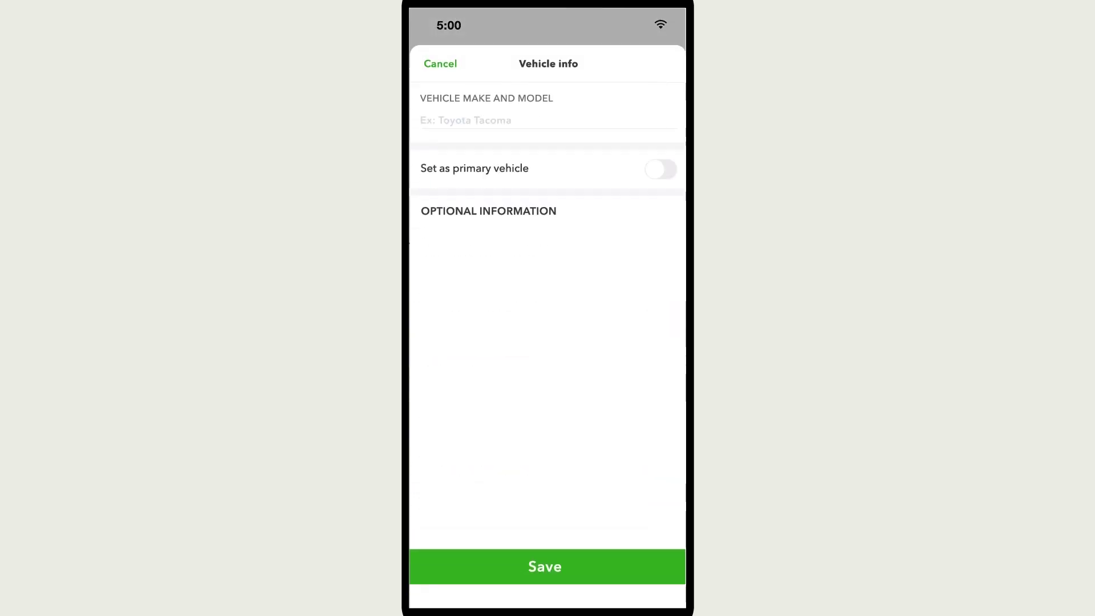
pyautogui.write('Ford Escape')
pyautogui.click(660, 168)
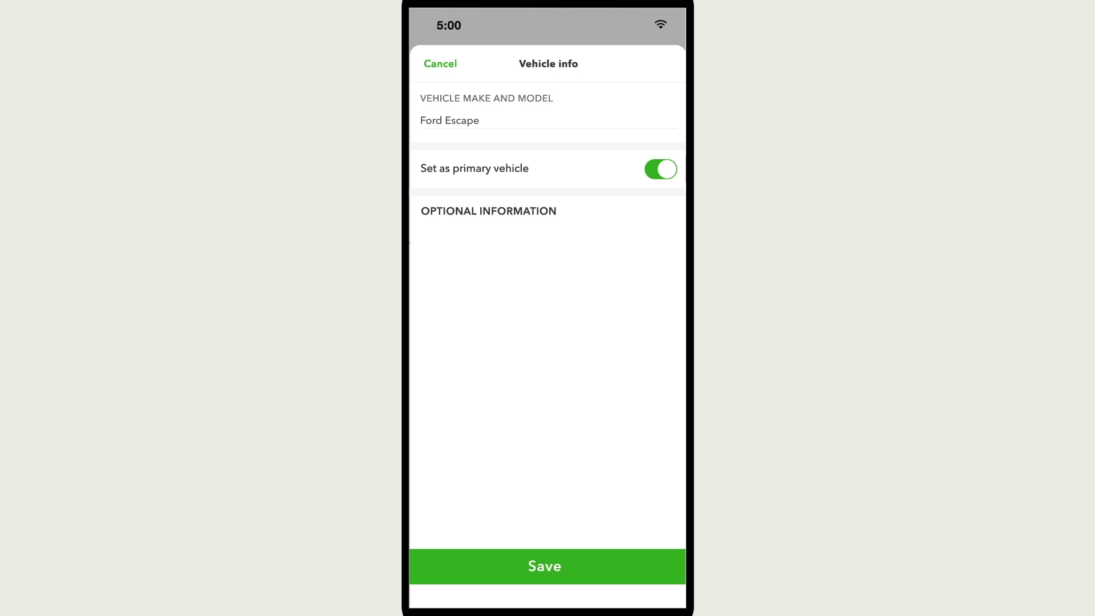
pyautogui.click(544, 566)
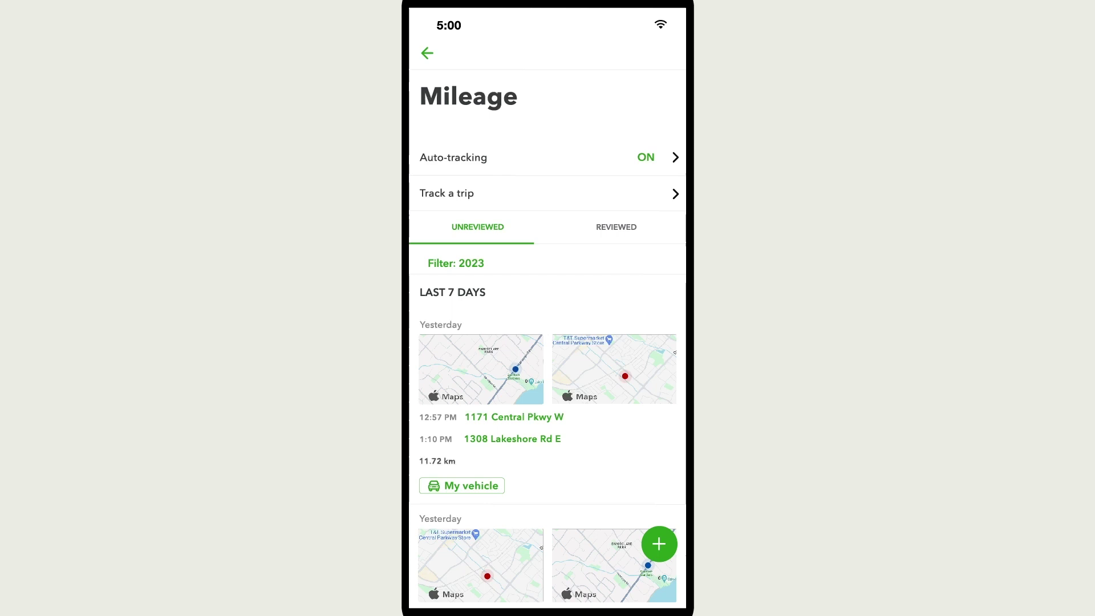
# Start a mileage rule and save its starting address as the favorite location 'Home'
pyautogui.click(441, 164)
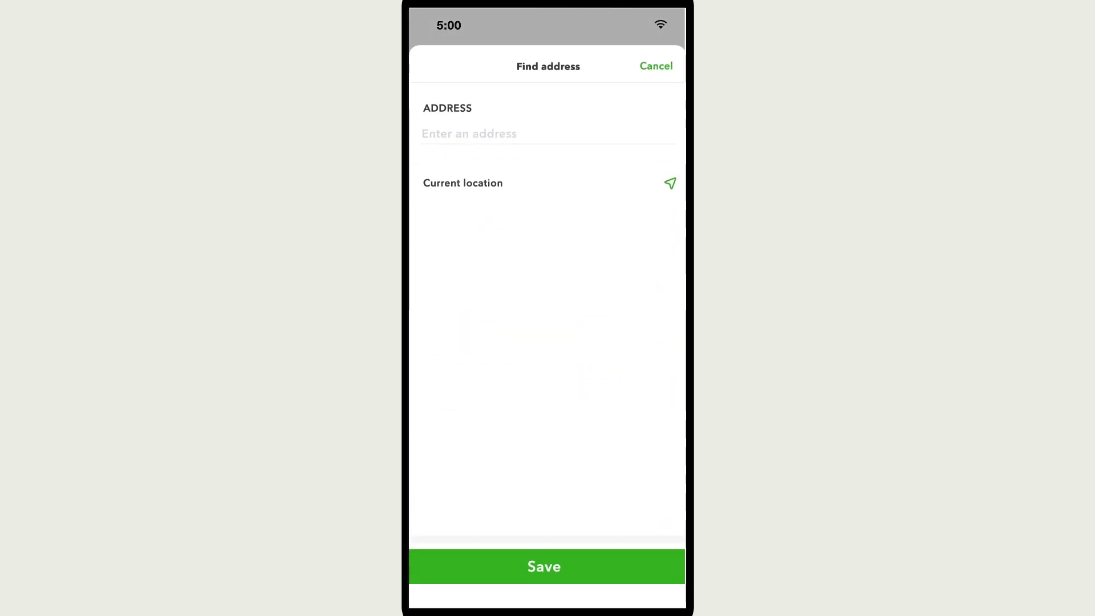
pyautogui.write('1308 Lakeshore, Anyville, ON L6J 1L6')
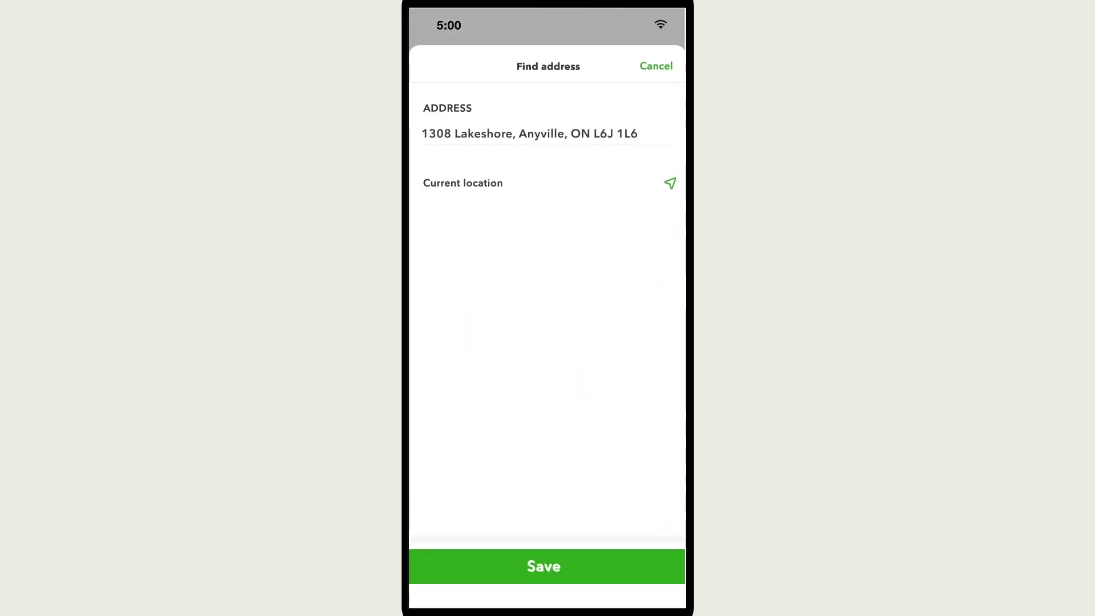
pyautogui.click(544, 567)
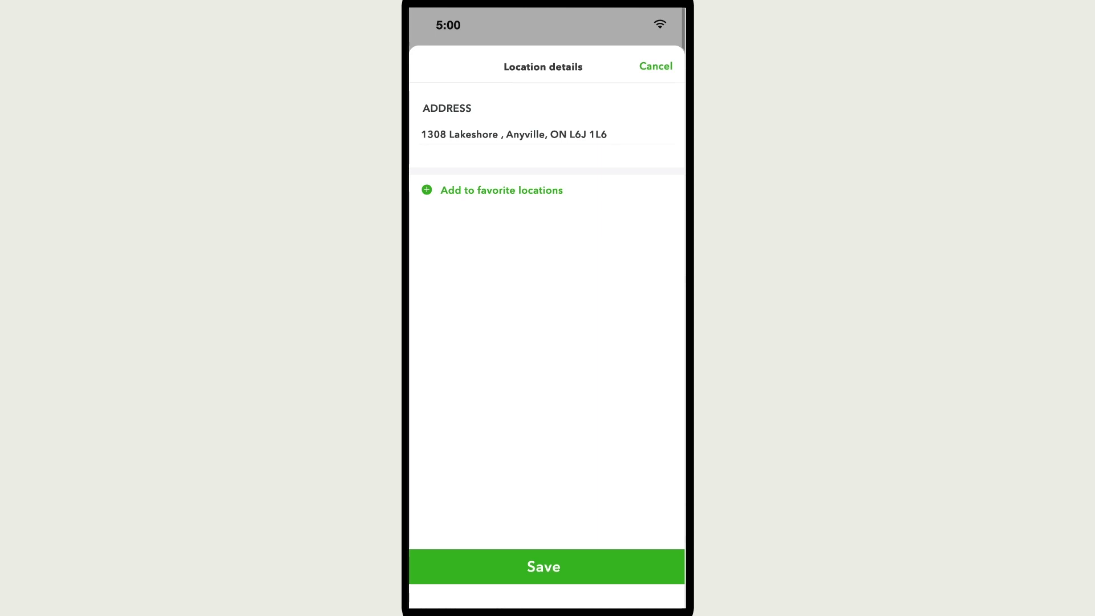
pyautogui.click(459, 190)
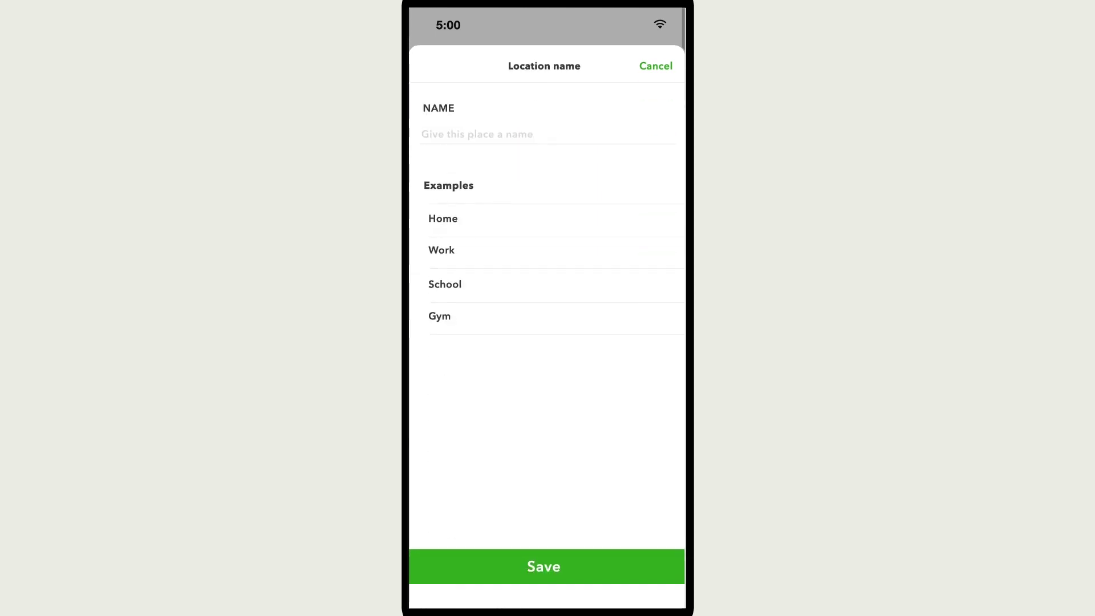
pyautogui.write('Home')
pyautogui.click(542, 566)
pyautogui.click(543, 566)
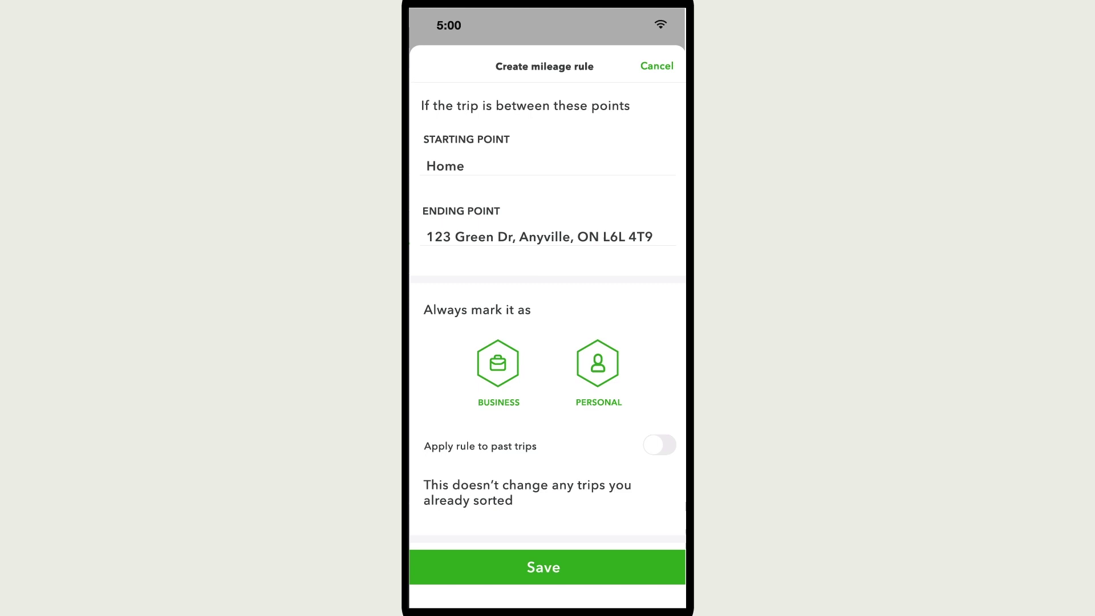
# Mark the Home to 123 Green Dr rule Personal, apply it to past trips, and save
pyautogui.click(598, 363)
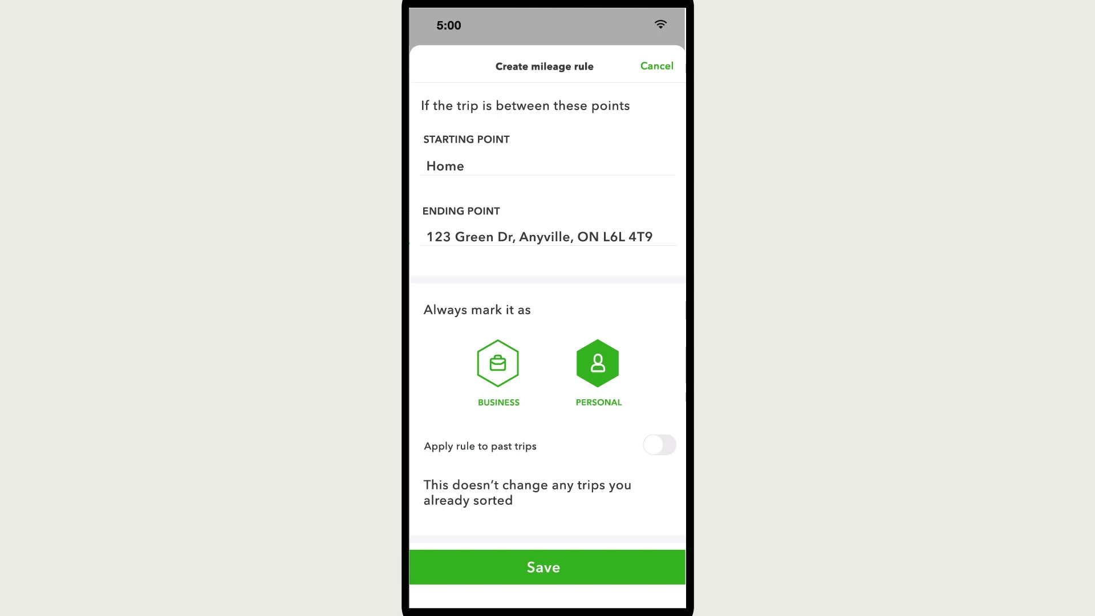
pyautogui.click(659, 445)
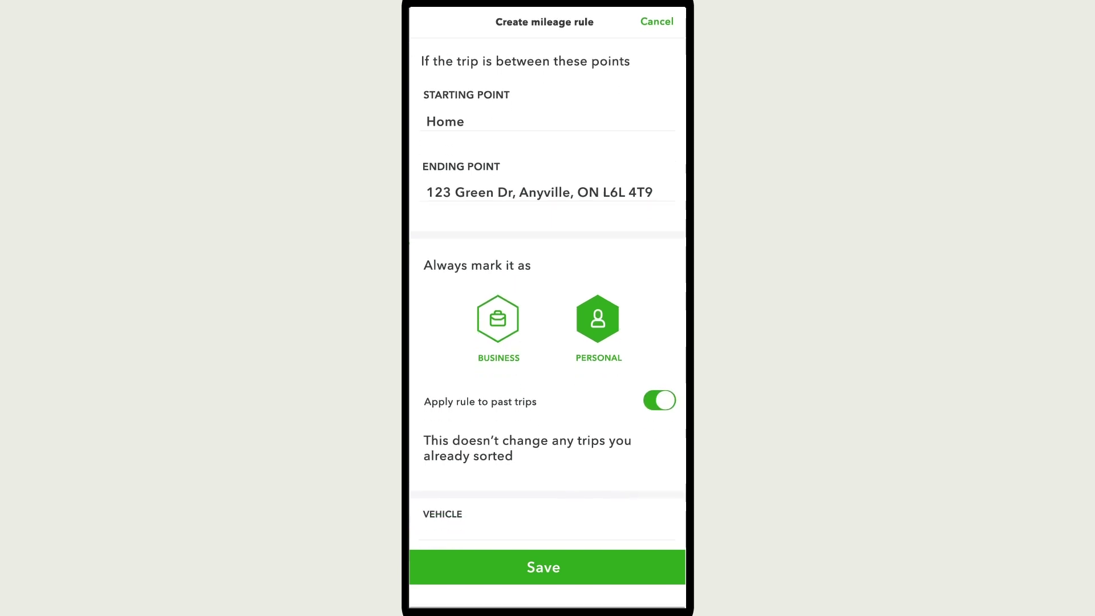
pyautogui.click(544, 567)
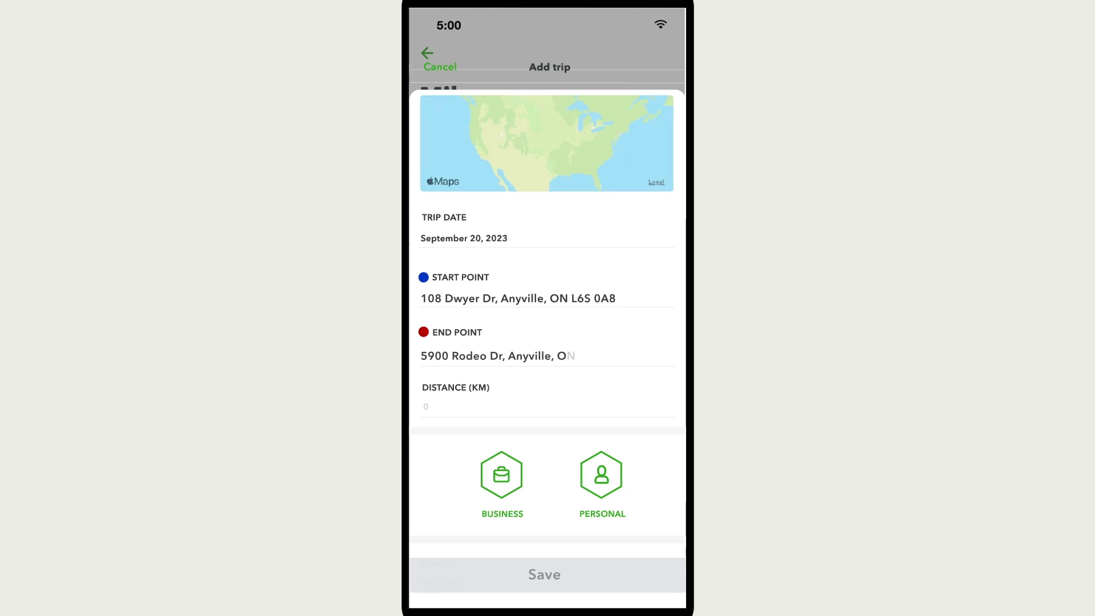
# Classify the Dwyer Dr to Rodeo Dr trip as Business for 'Meeting with client' and save it
pyautogui.click(502, 475)
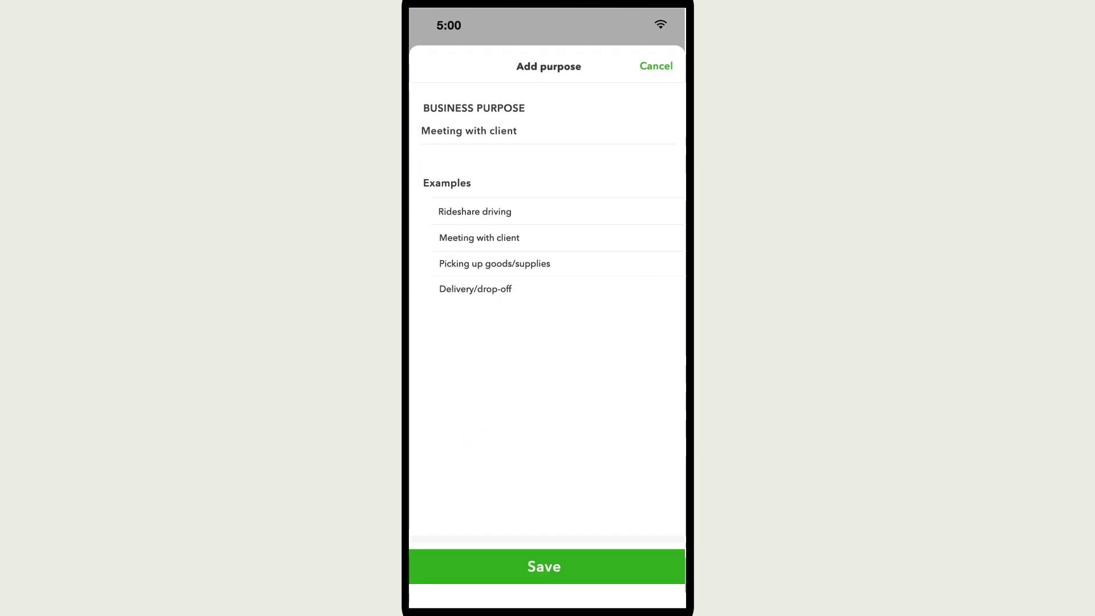
pyautogui.click(543, 567)
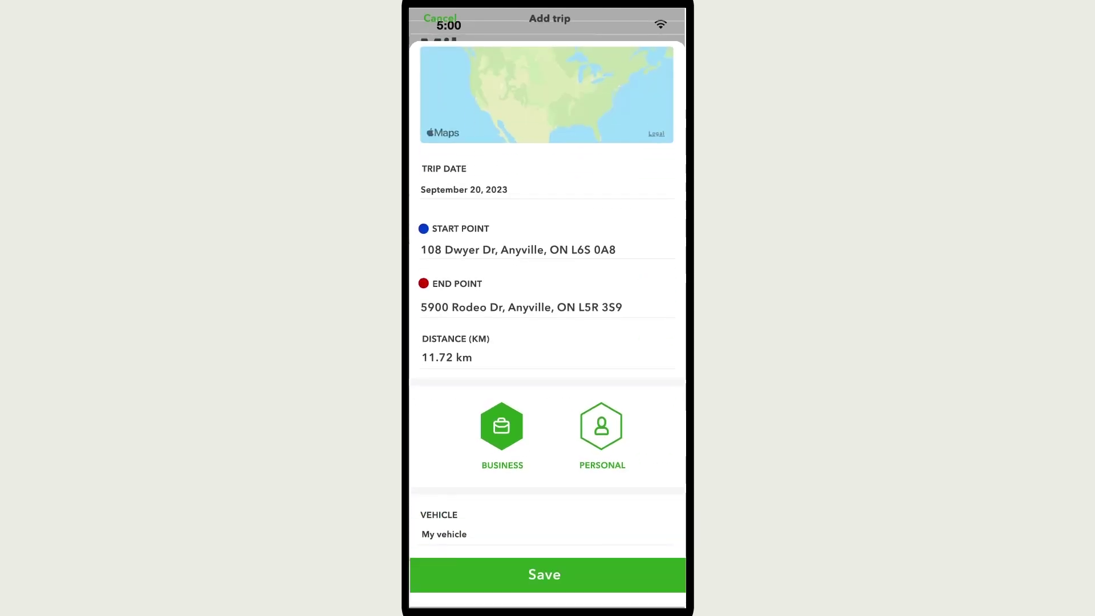
pyautogui.click(544, 575)
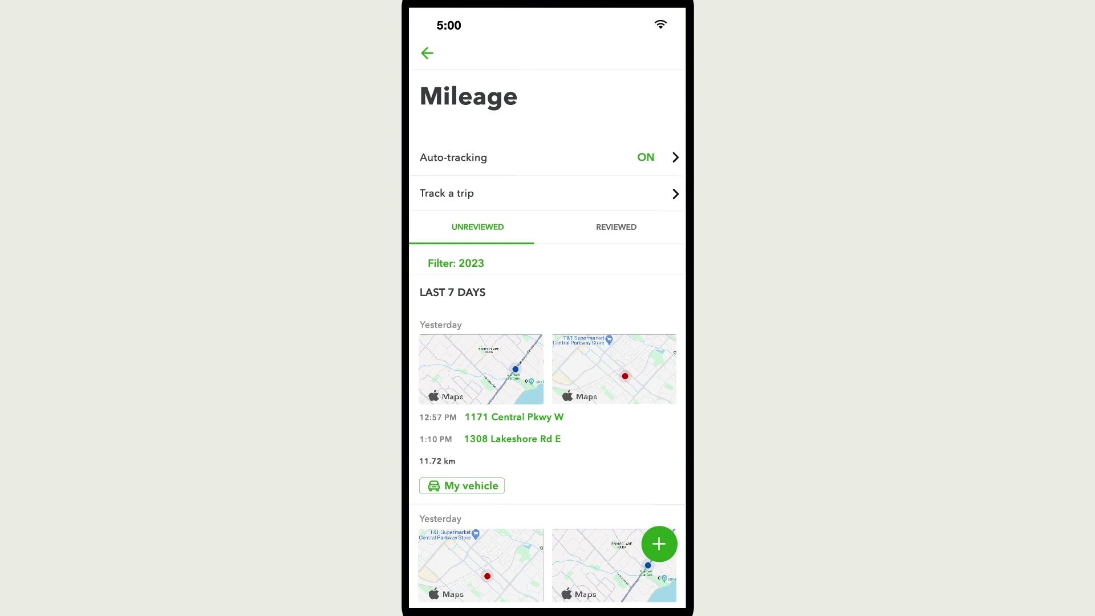
# Show reviewed trips, then browse the web Mileage page's Business, Personal and All trip tabs
pyautogui.click(616, 227)
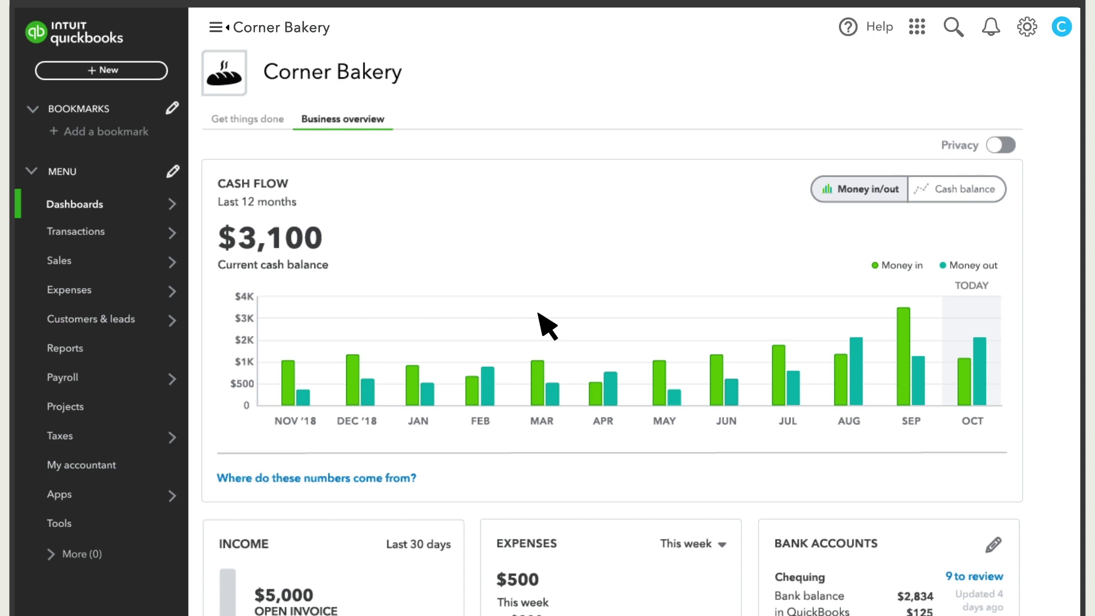
pyautogui.moveTo(70, 290)
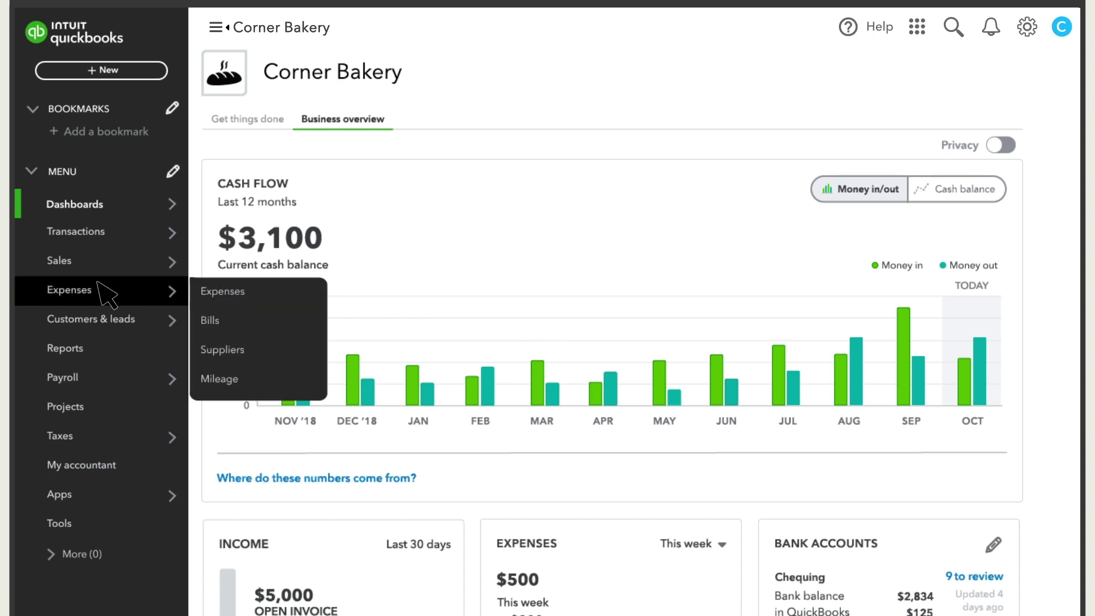
pyautogui.click(219, 379)
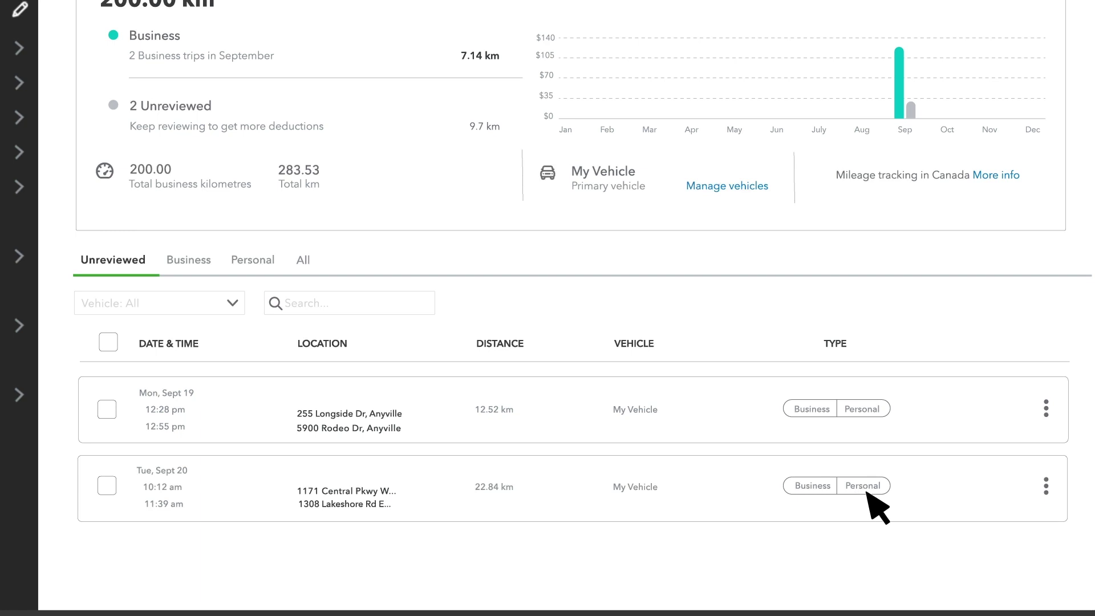
pyautogui.click(185, 262)
pyautogui.click(248, 264)
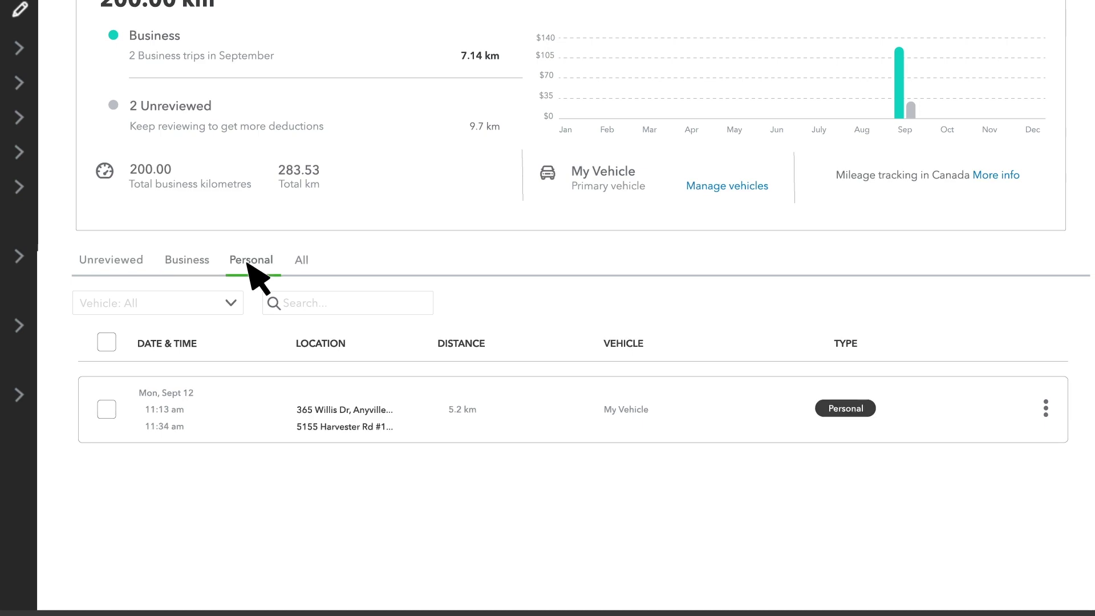
pyautogui.click(301, 261)
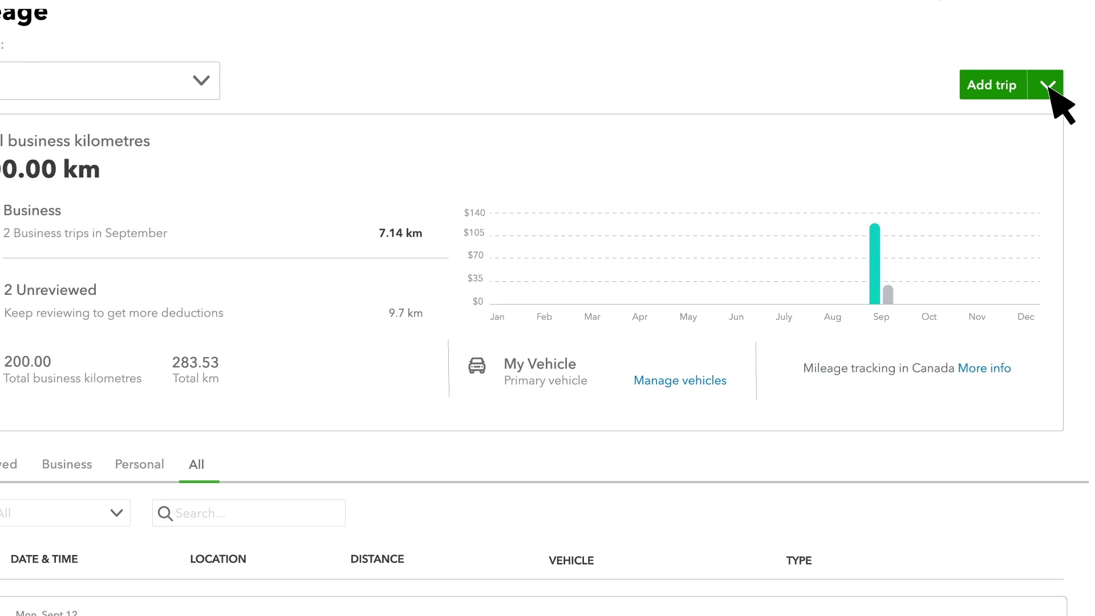
pyautogui.click(1049, 86)
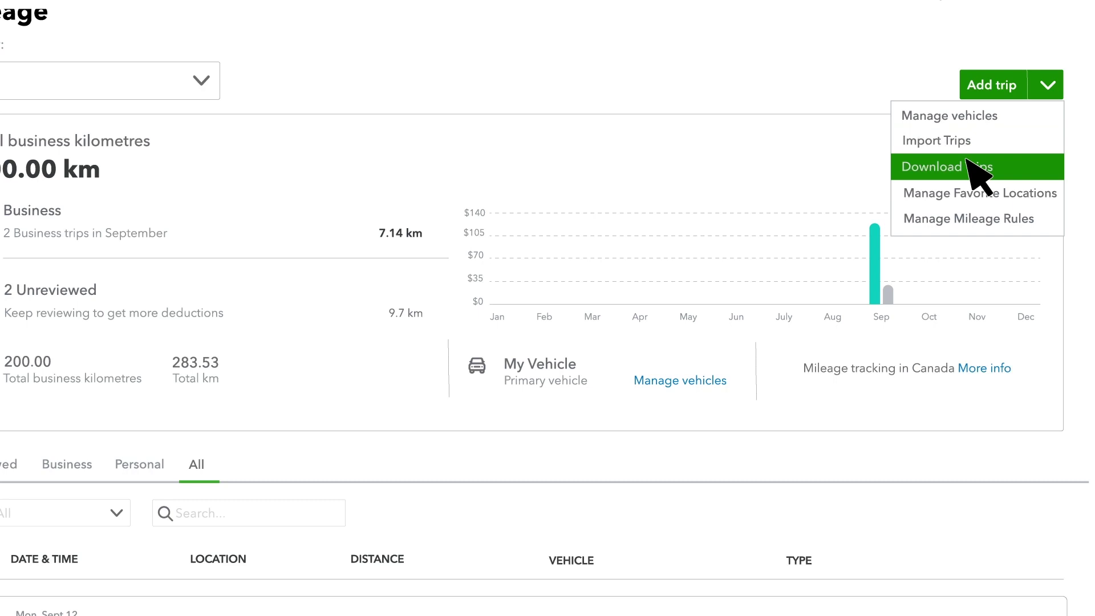
pyautogui.click(968, 219)
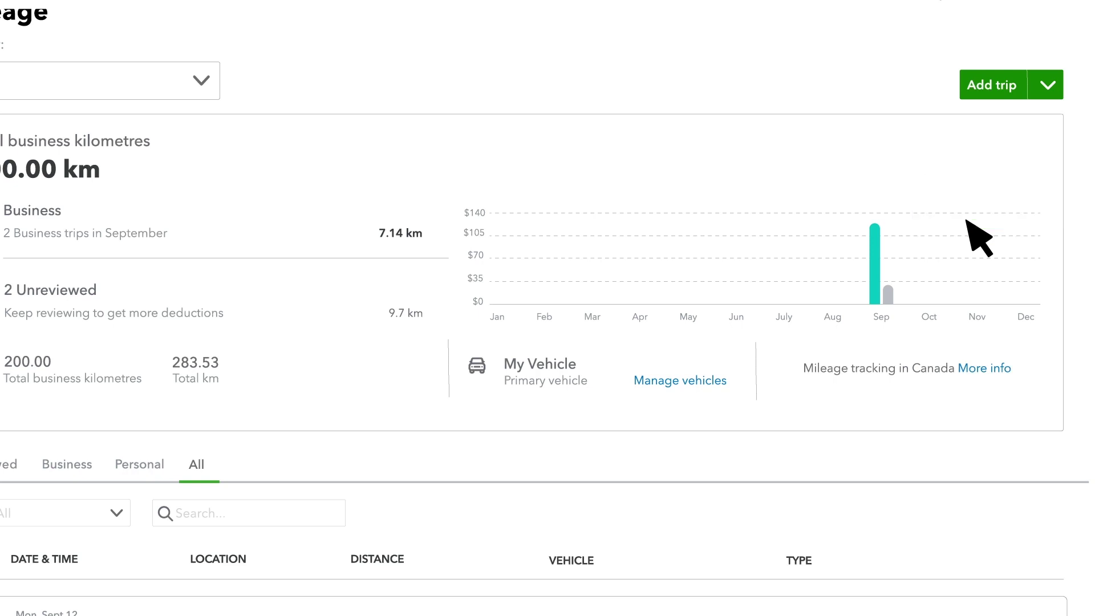